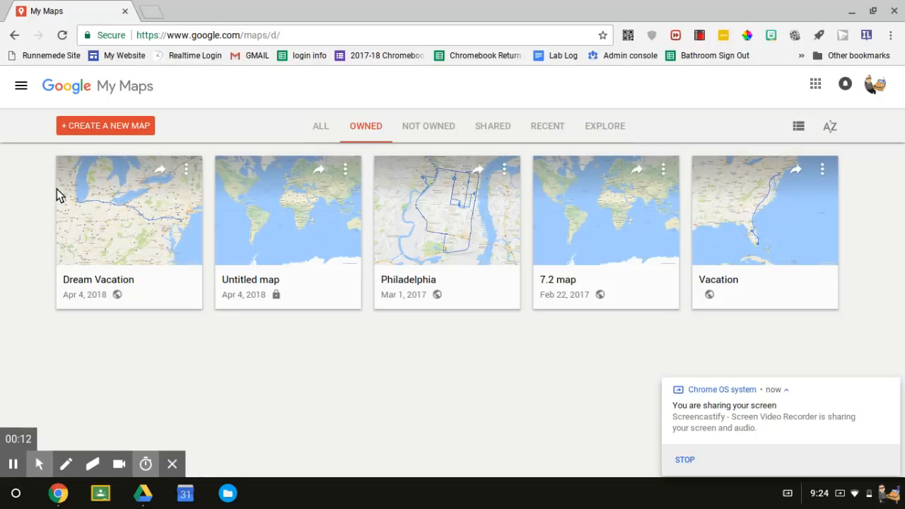
Create a new map and title it "Dream Vacation- Your Name".
left_click(88, 130)
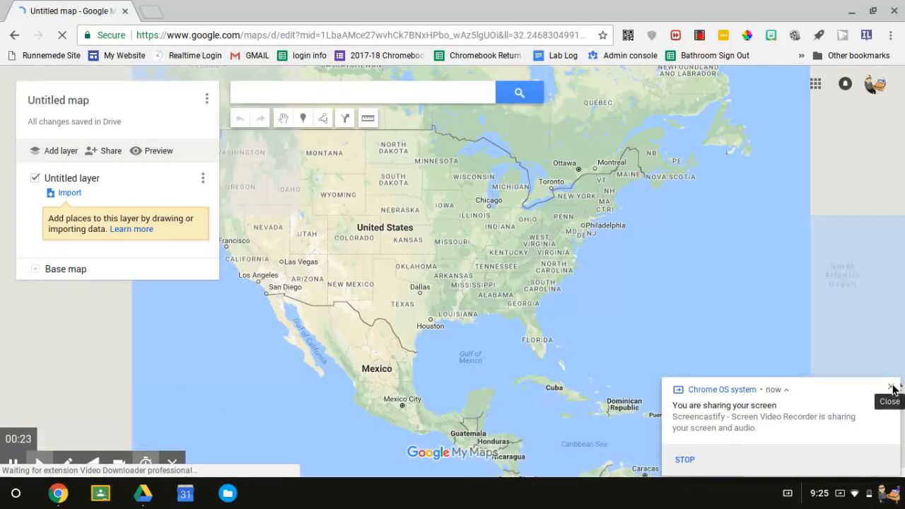
left_click(892, 388)
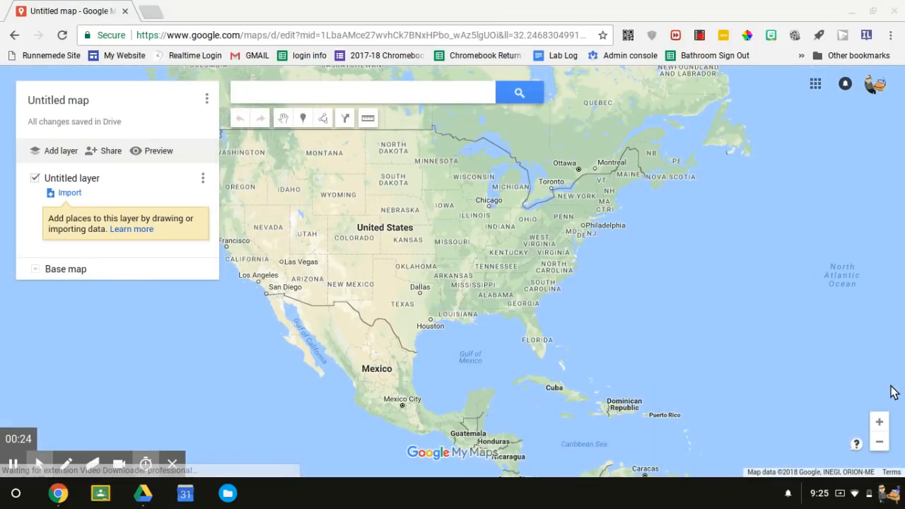
left_click(63, 102)
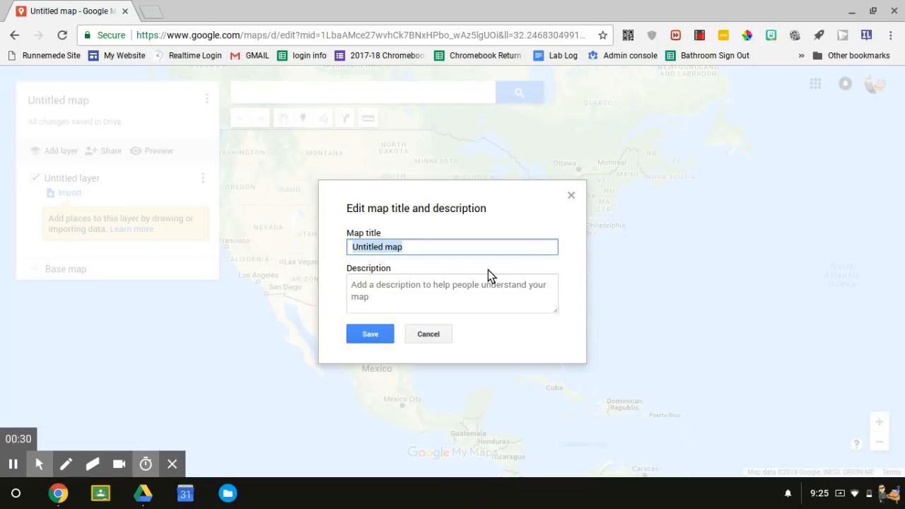
type("Dream Vaca")
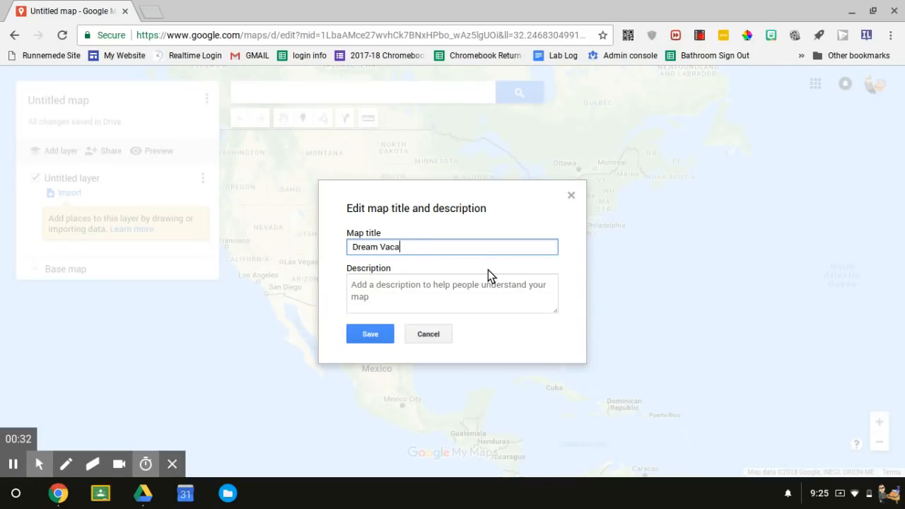
type("tion- You")
key("BackSpace")
key("BackSpace")
key("BackSpace")
type("Your Name")
key("Return")
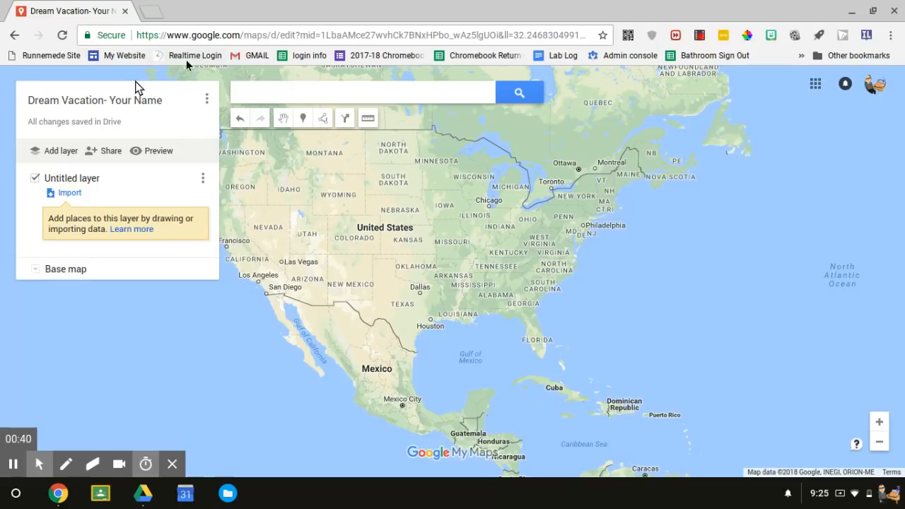
Change the map's link sharing to "On - Anyone with the link" with view access.
left_click(105, 154)
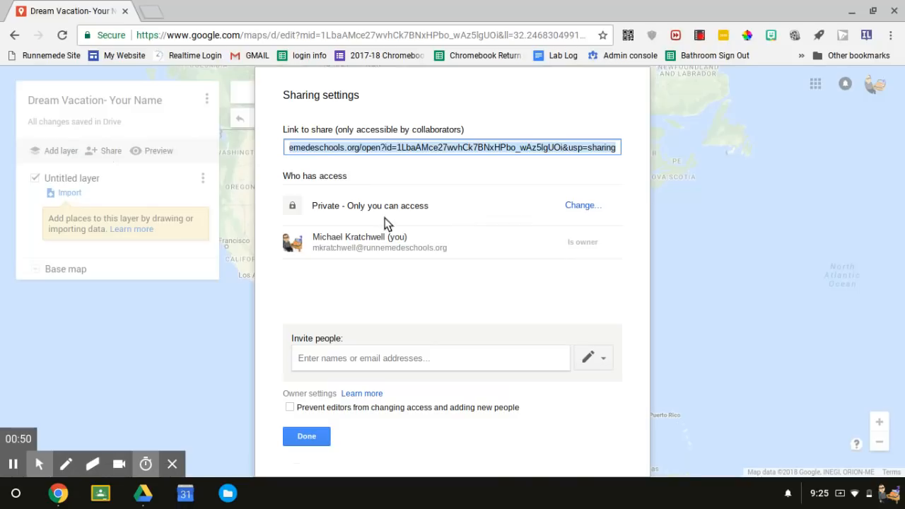
left_click(578, 208)
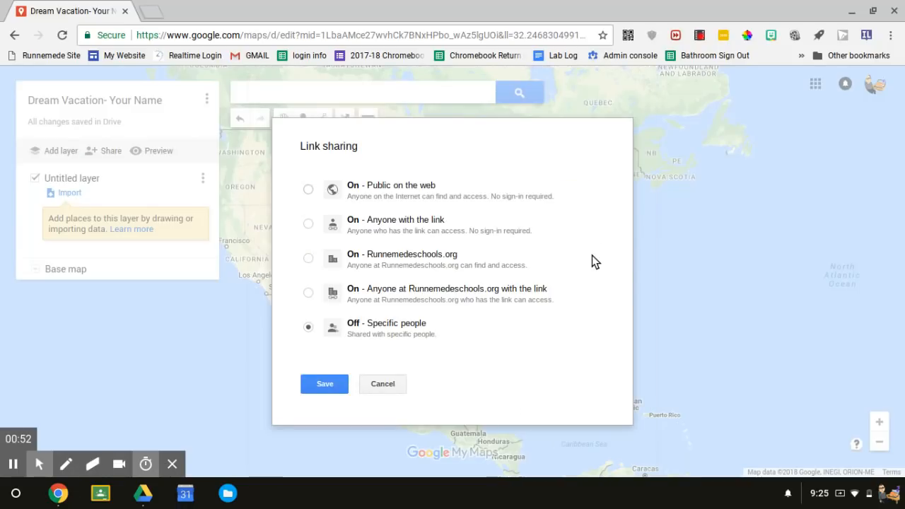
left_click(331, 223)
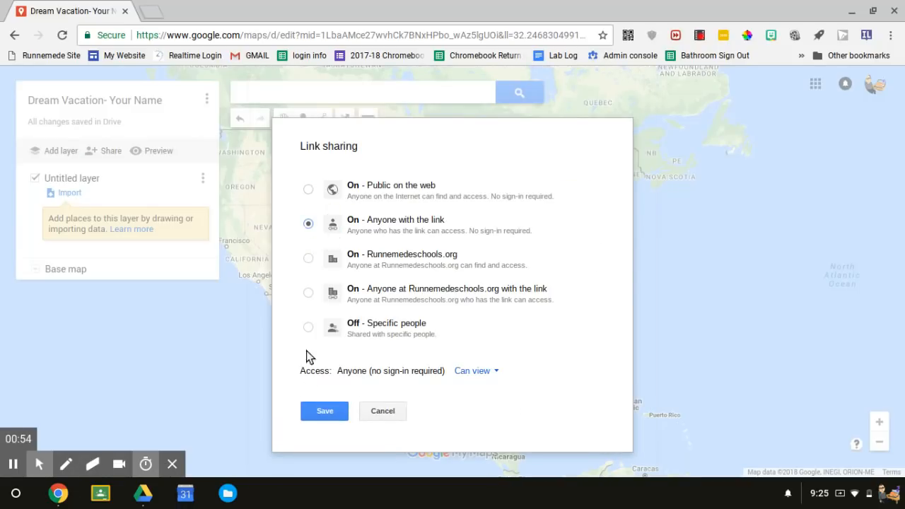
left_click(318, 412)
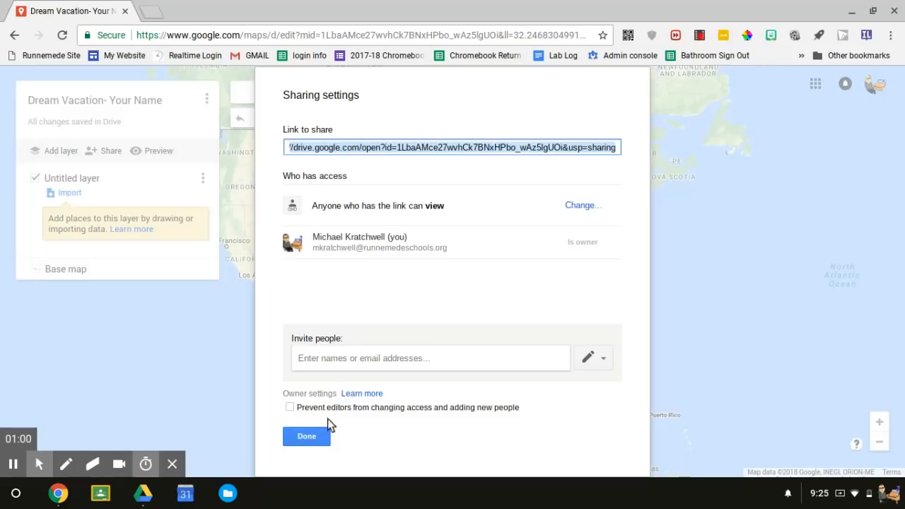
left_click(317, 437)
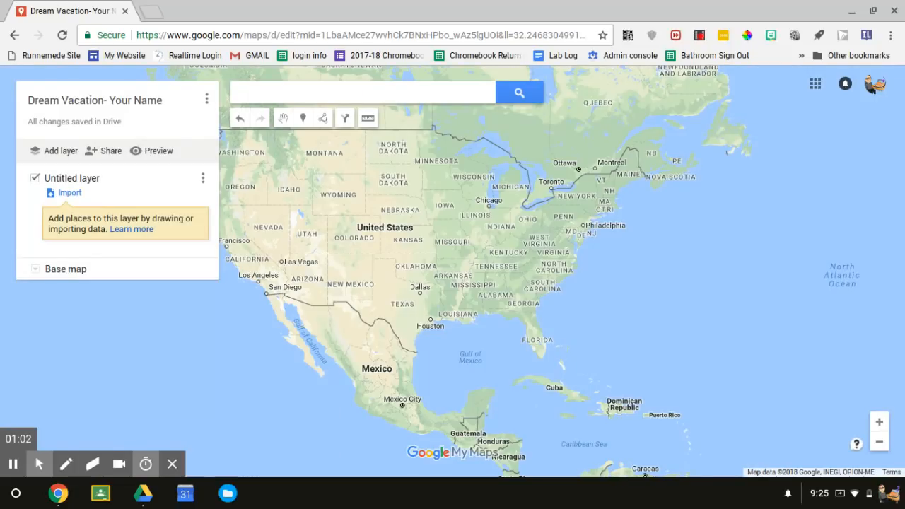
Rename the untitled layer to "Dream Vacation".
left_click(83, 180)
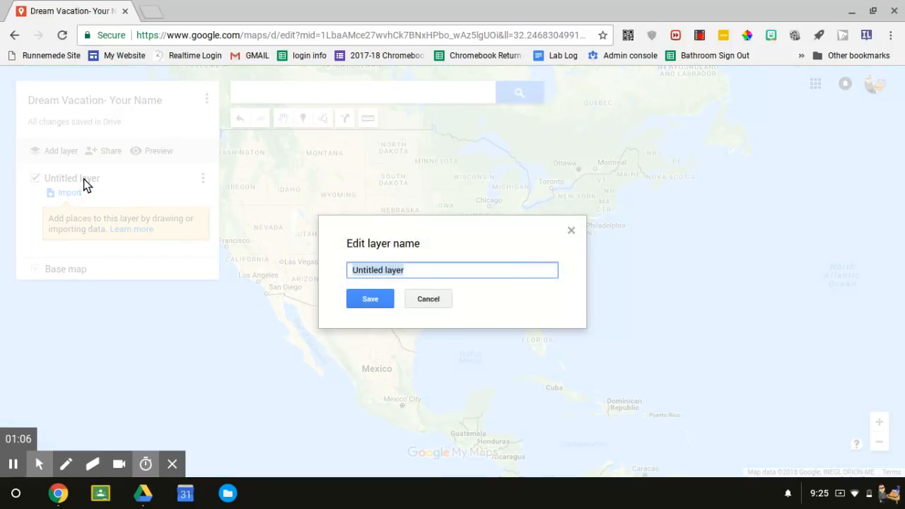
type("Drea")
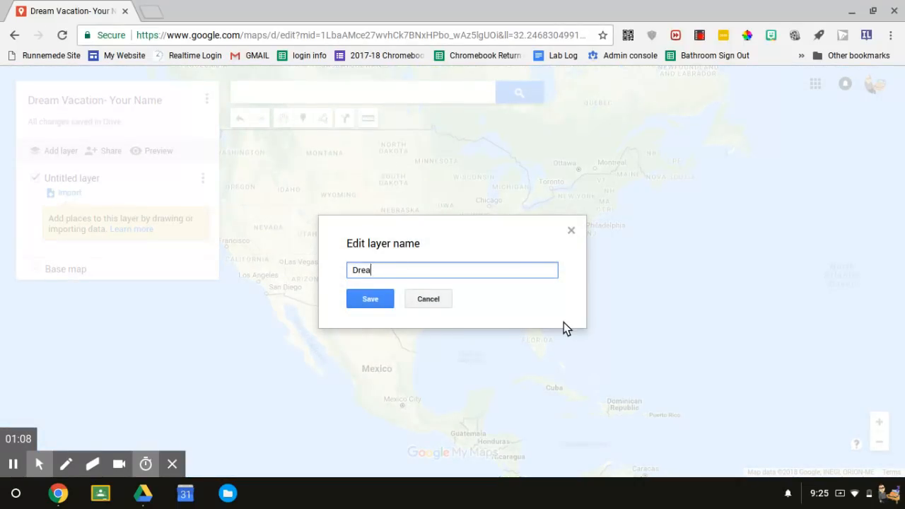
type("m Vacation")
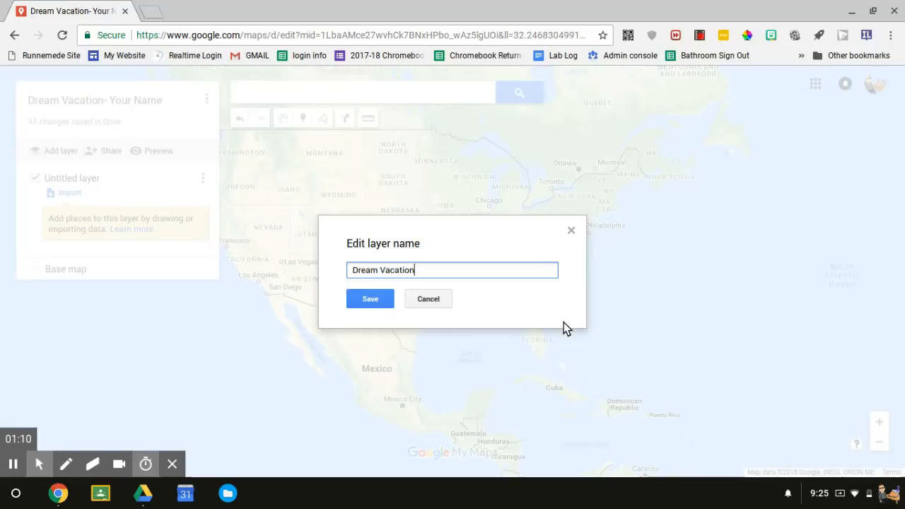
key("Return")
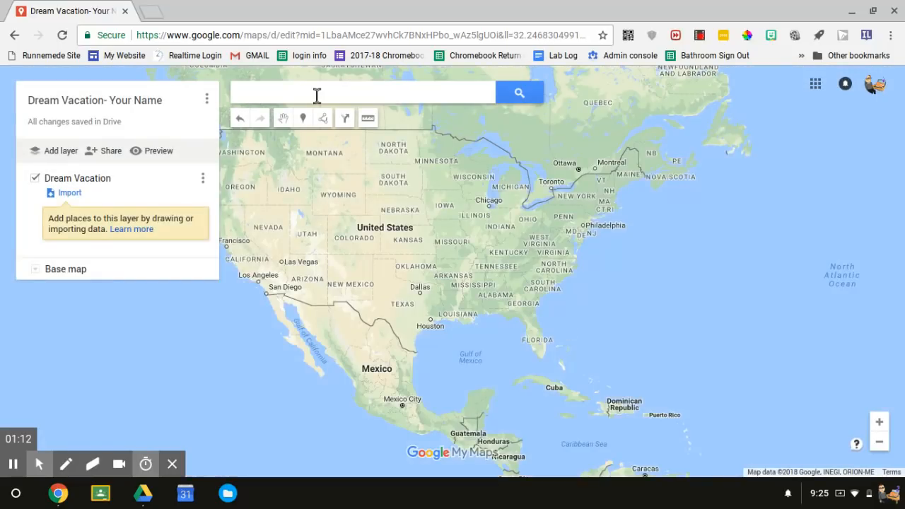
Search for Chicago, IL, USA and add the place to the Dream Vacation layer.
left_click(316, 94)
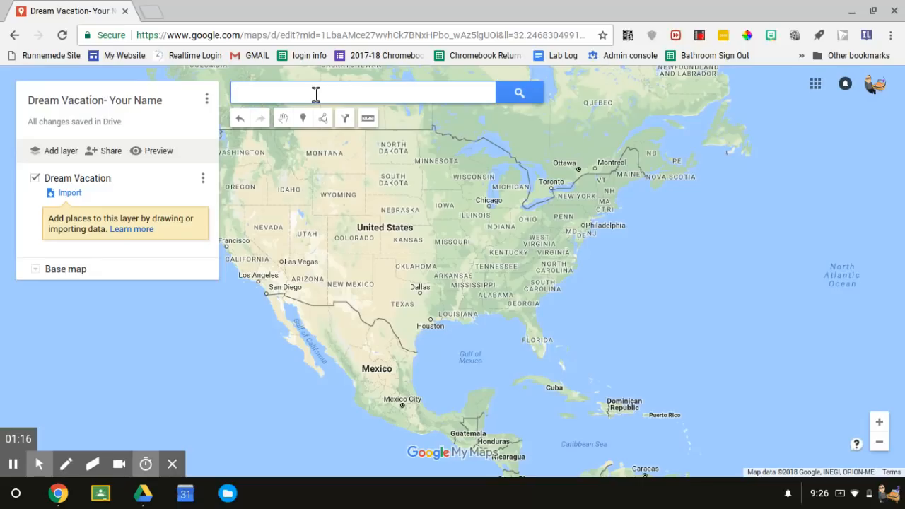
type("chic")
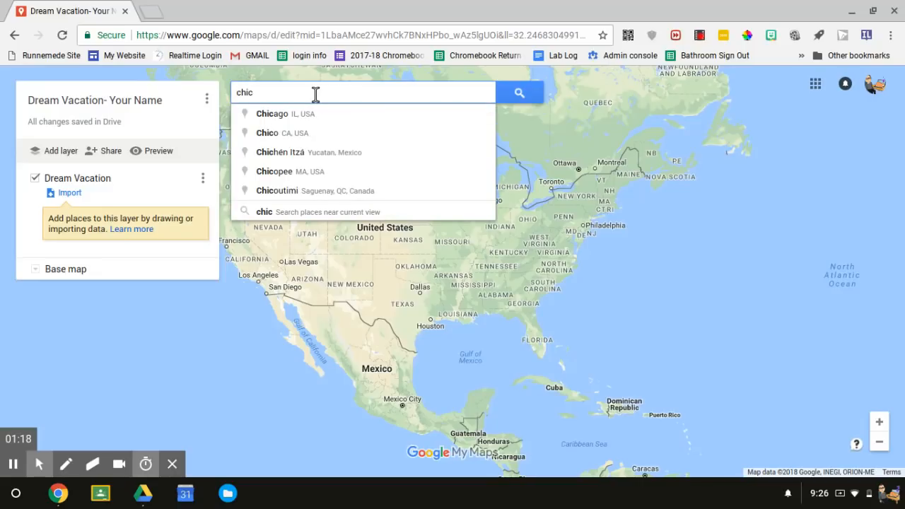
left_click(318, 116)
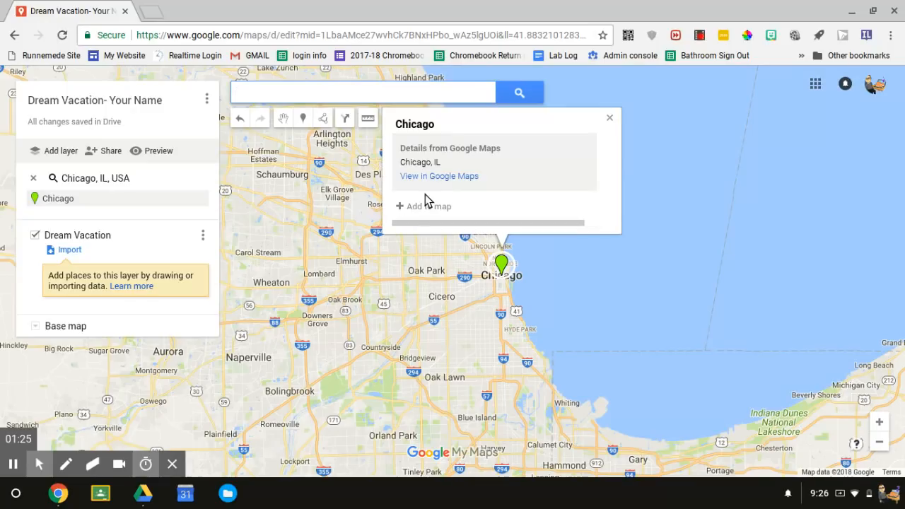
left_click(399, 207)
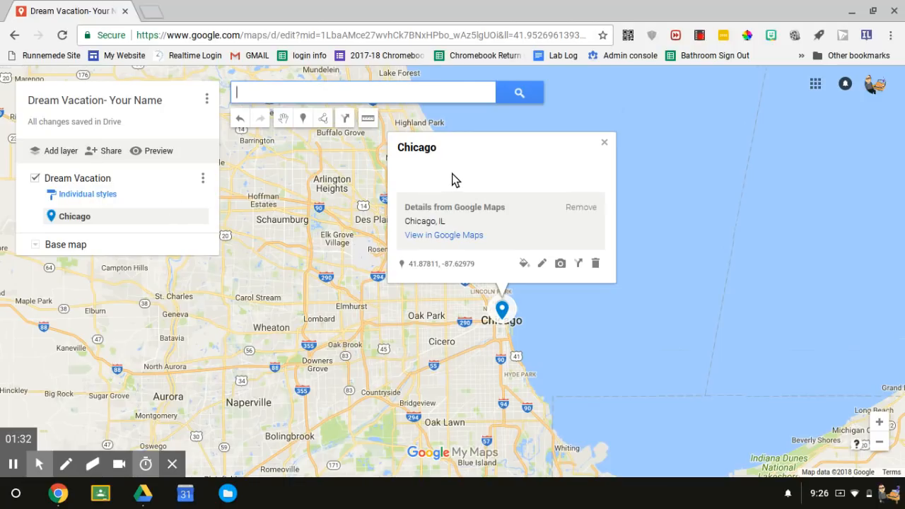
Give the Chicago marker the description "The windy City" and save it.
left_click(545, 264)
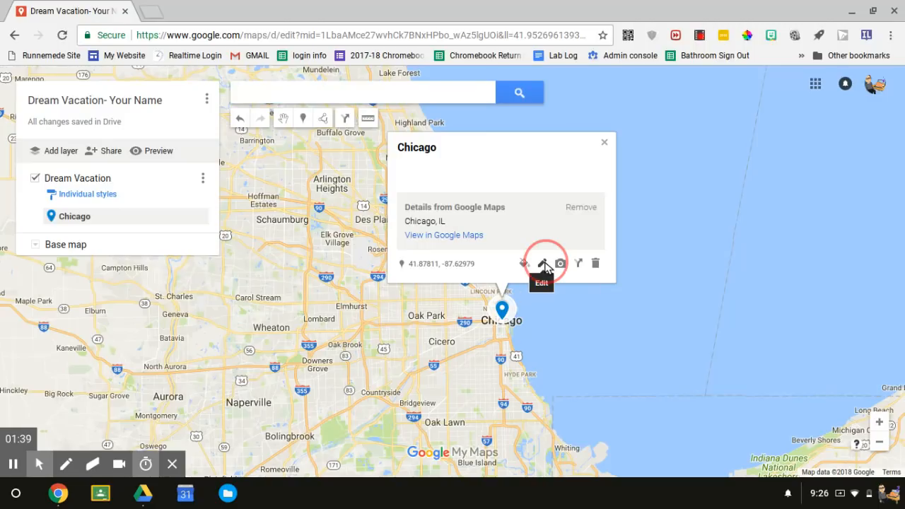
left_click(426, 179)
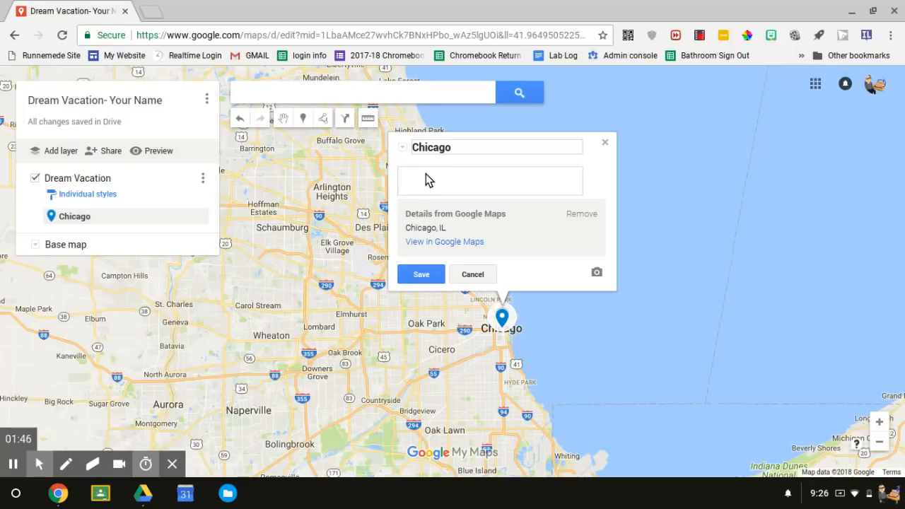
type("The windy lCity")
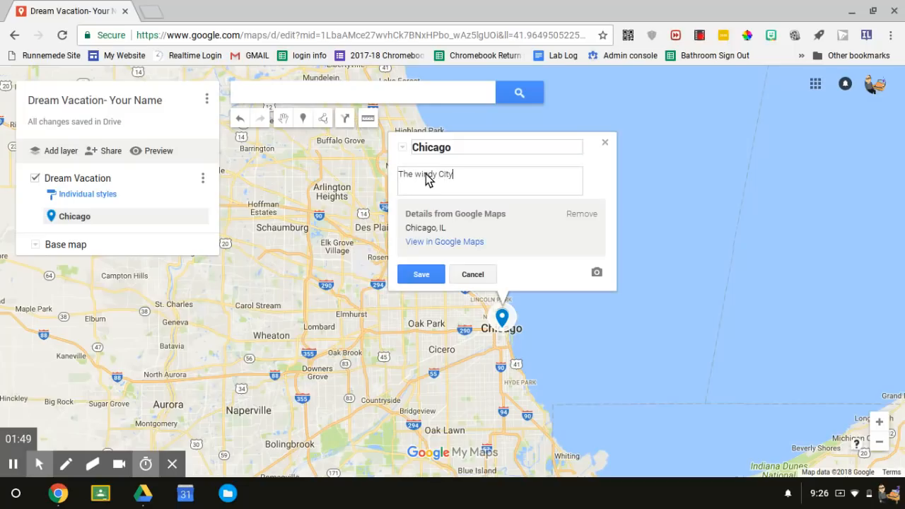
left_click(422, 274)
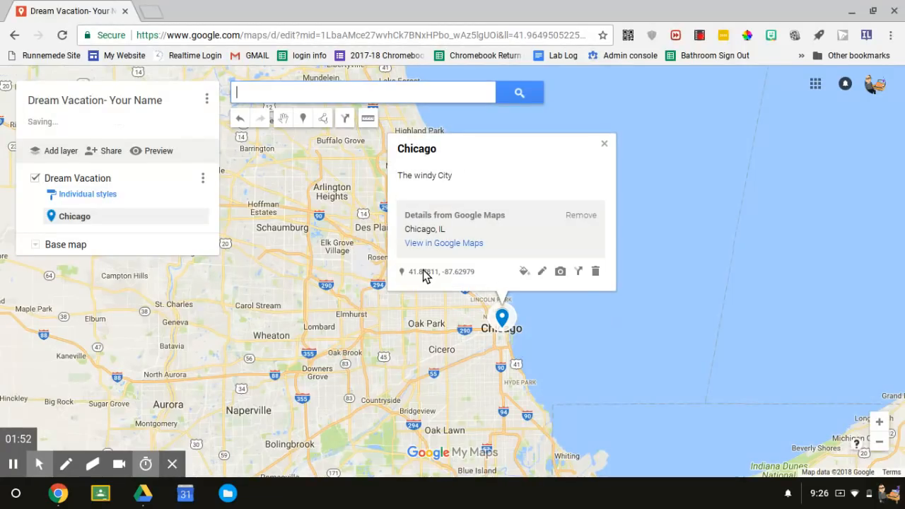
Find a Chicago picture through Google Image Search, attach the dusk skyline photo to the Chicago marker and save it.
left_click(559, 273)
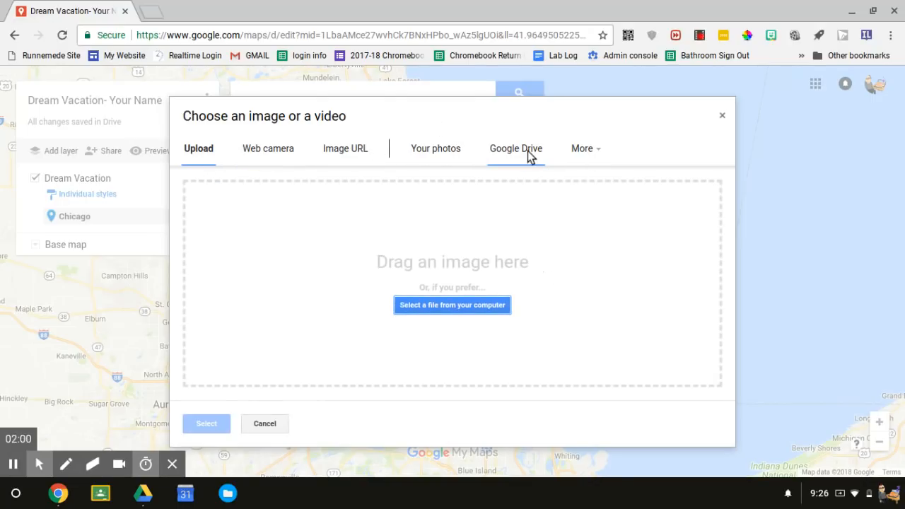
left_click(577, 151)
left_click(598, 179)
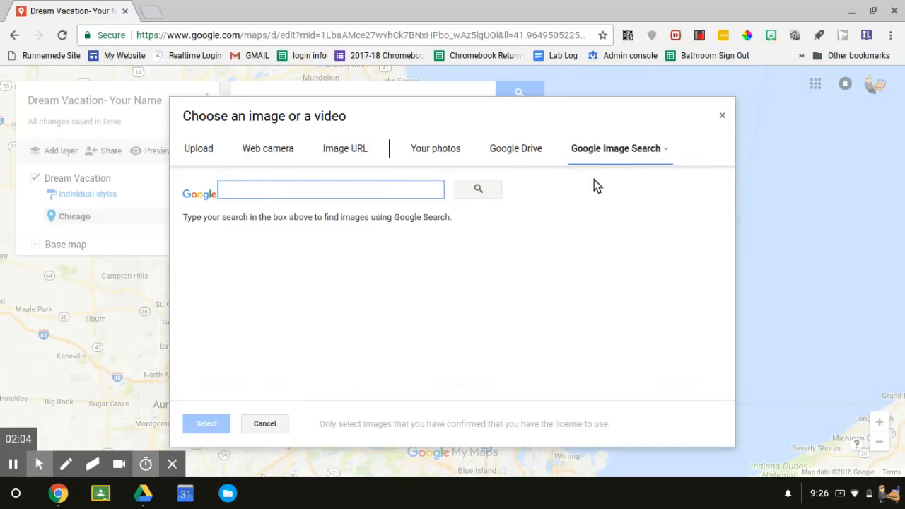
type("Chicago")
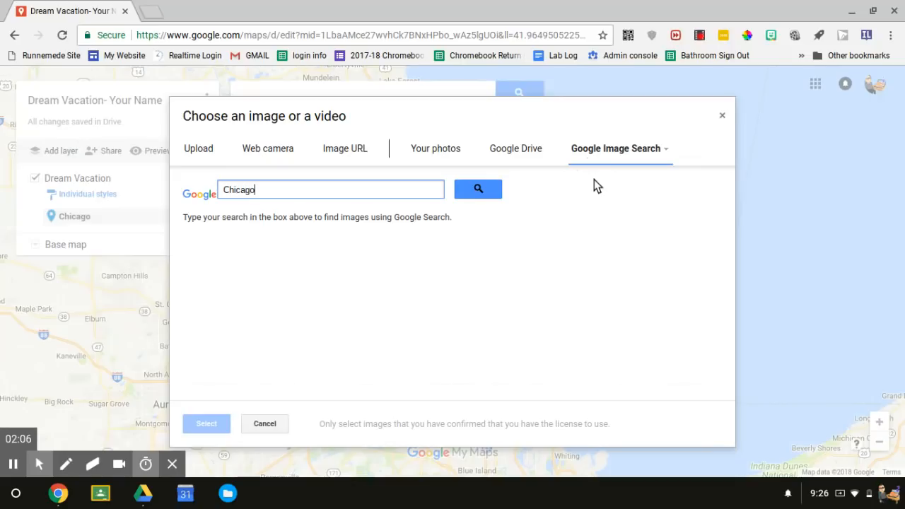
key("Return")
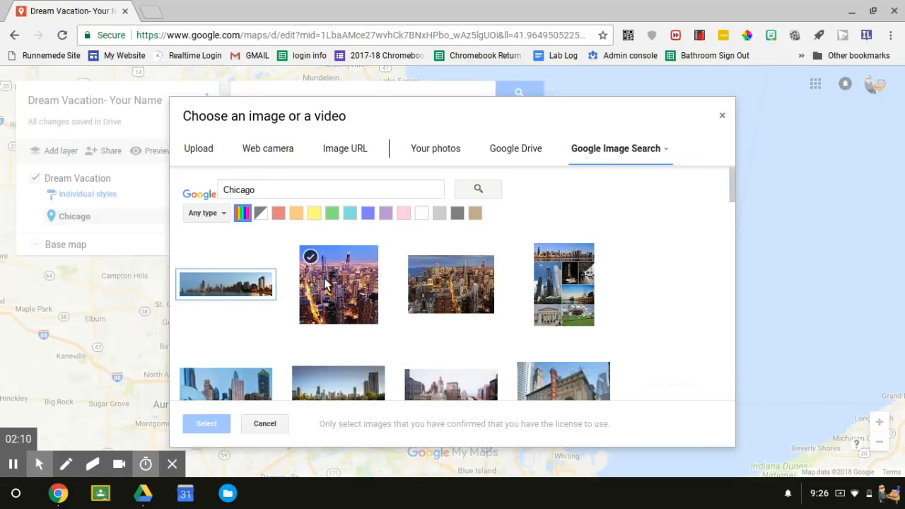
left_click(326, 283)
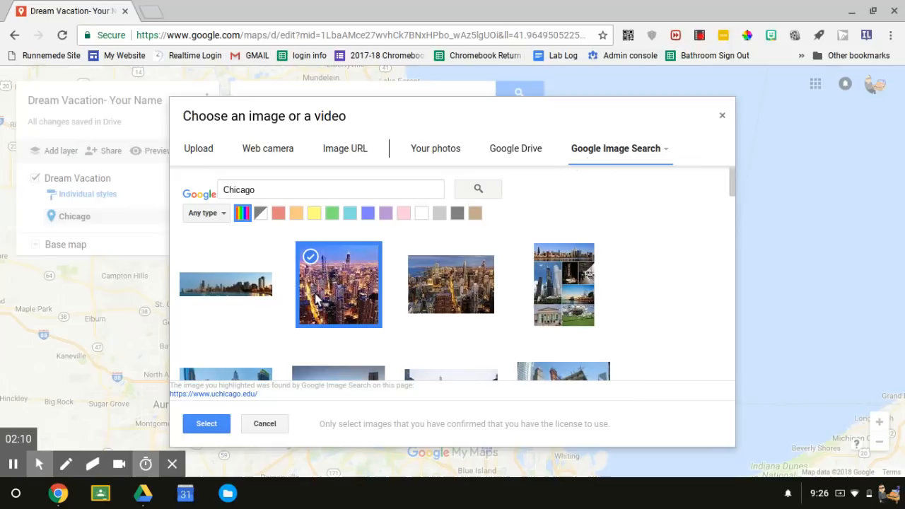
left_click(218, 428)
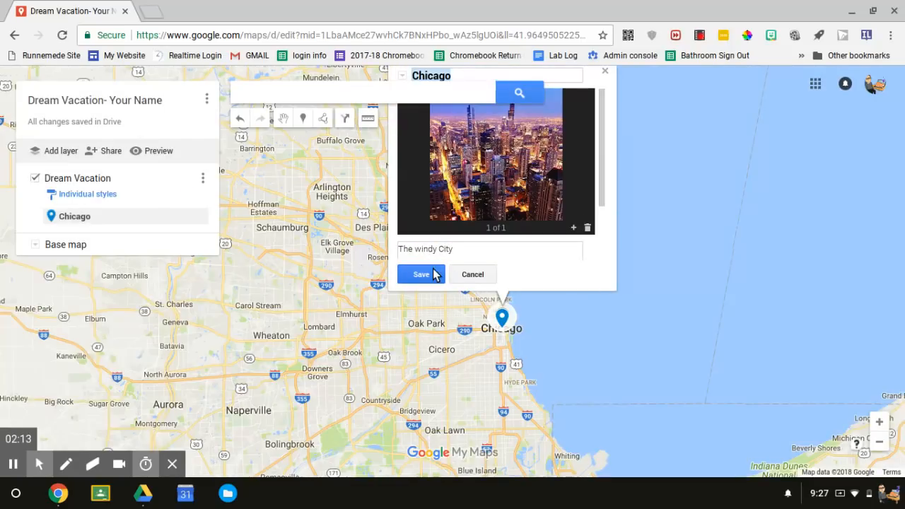
left_click(422, 274)
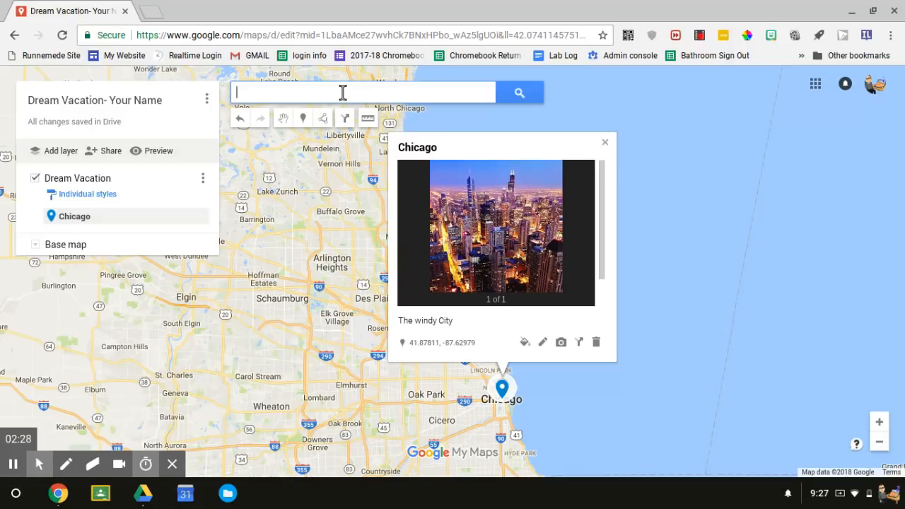
Search for Los Angeles, CA, USA and add the place to the map.
type("Los an")
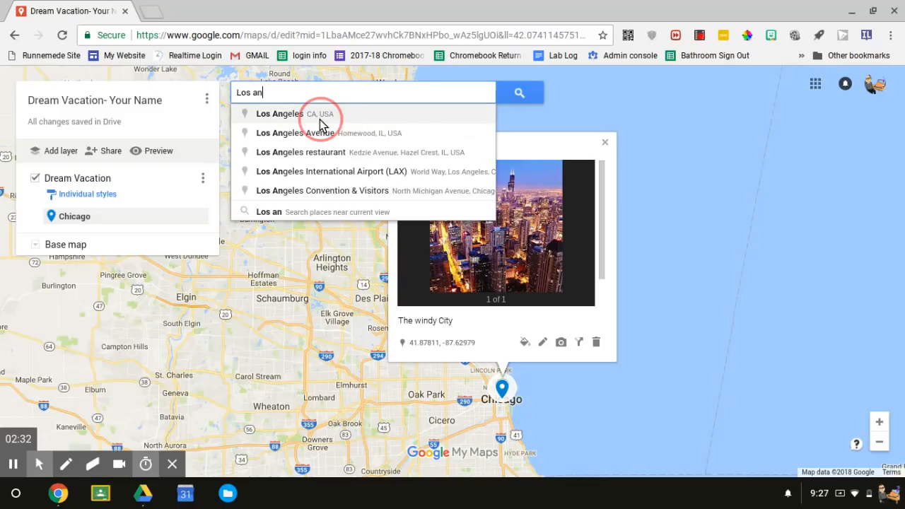
left_click(320, 117)
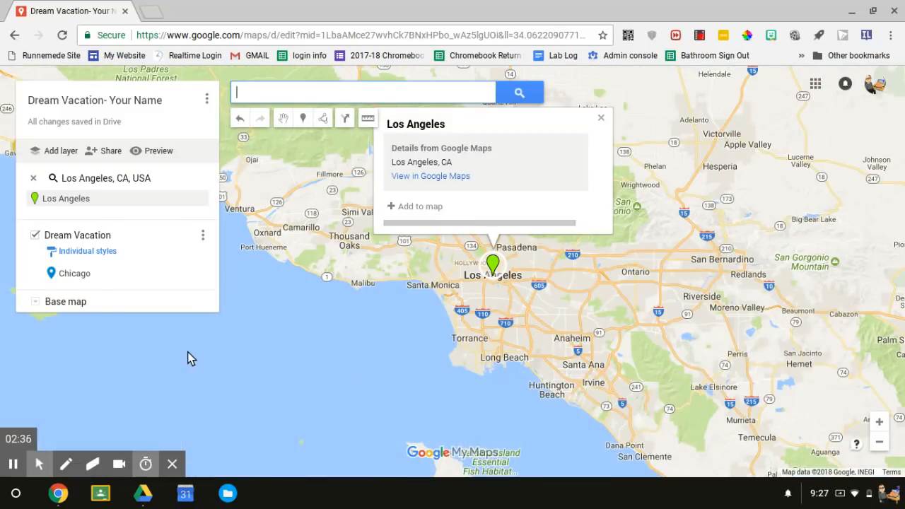
left_click(405, 208)
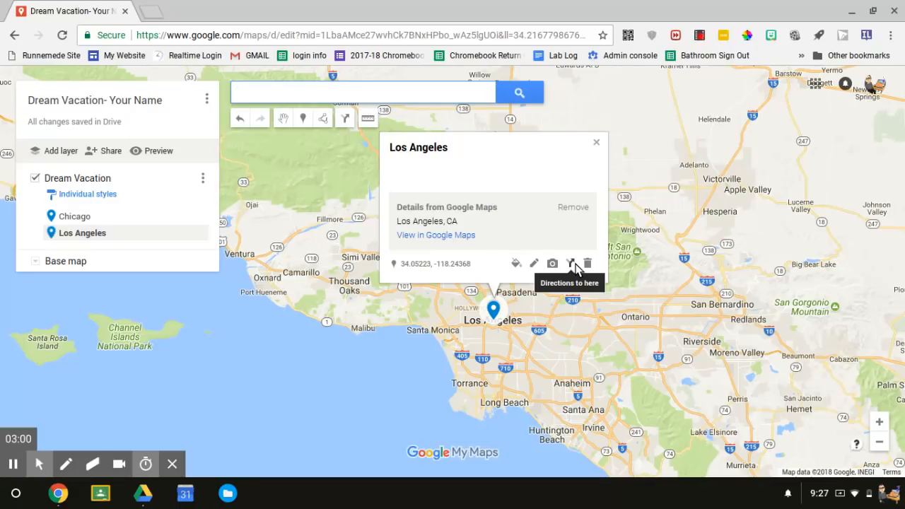
Add a driving directions layer named Directions that runs from the Chicago marker in Dream Vacation to Los Angeles.
left_click(572, 264)
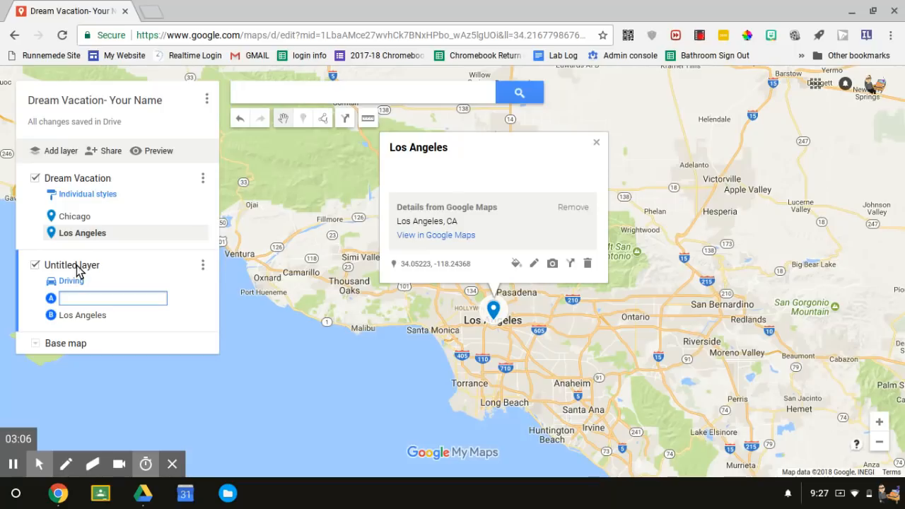
left_click(73, 271)
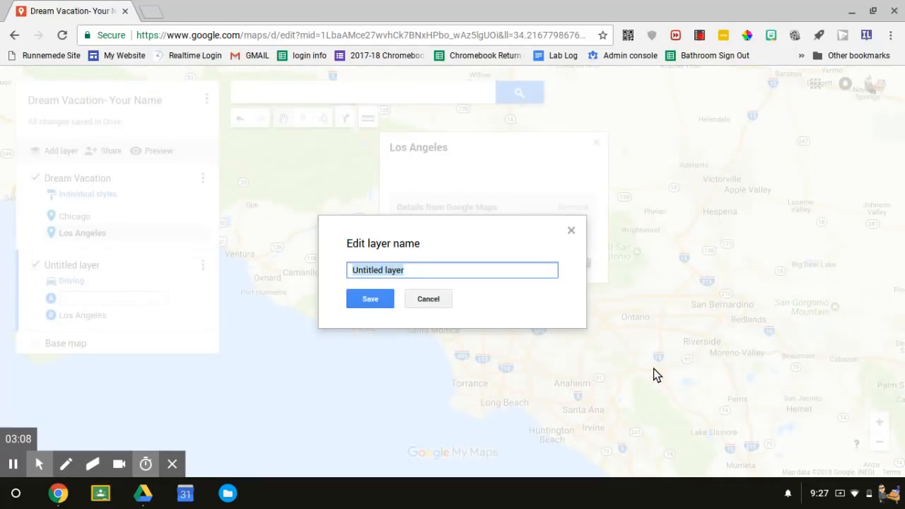
type("Directions")
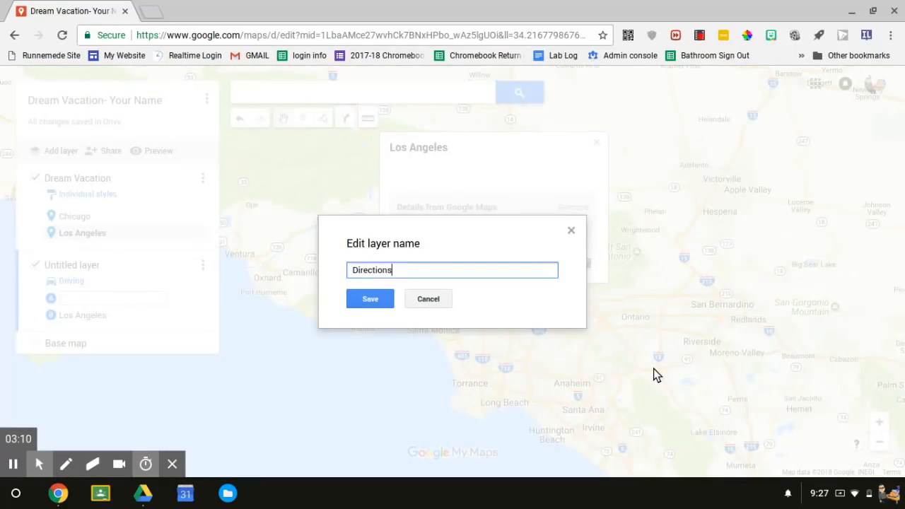
key("Return")
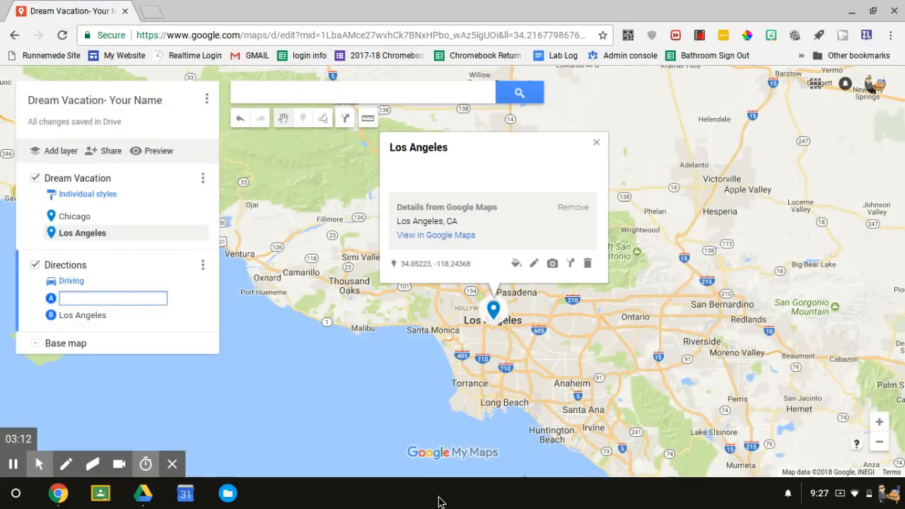
type("Chic")
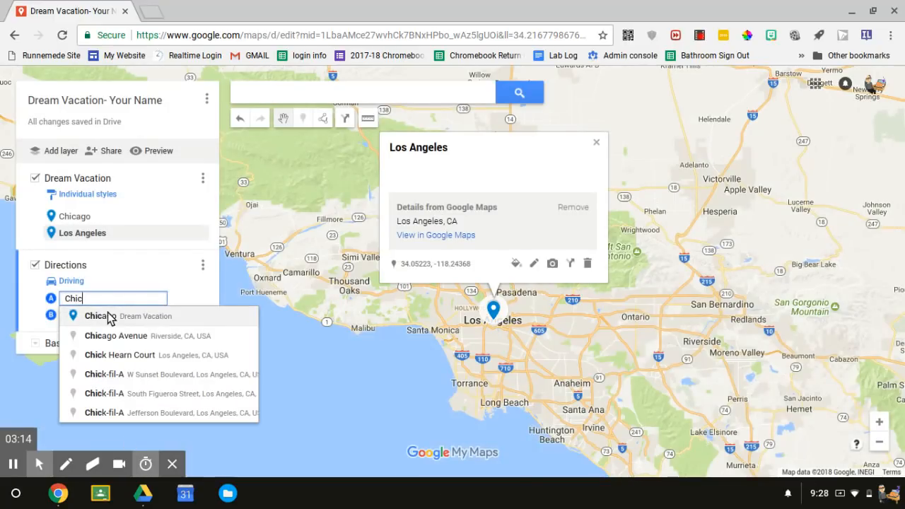
left_click(107, 316)
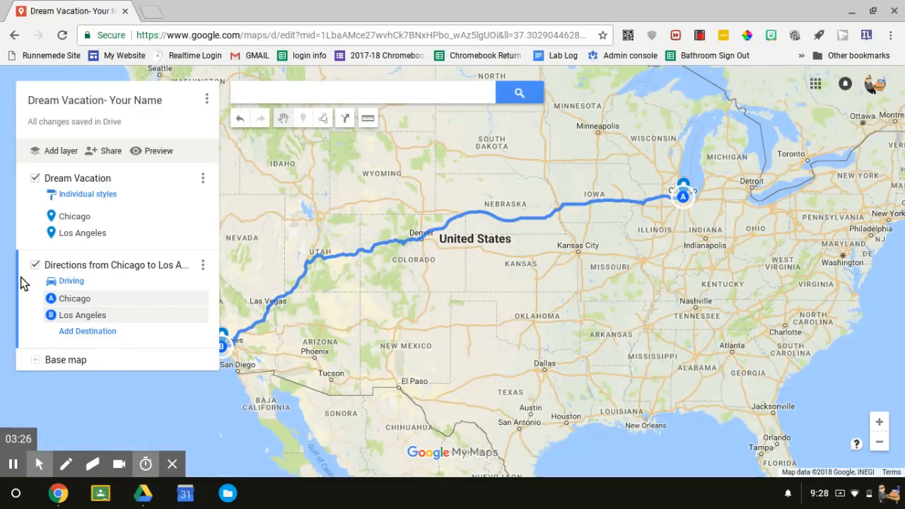
Select the Dream Vacation layer, search for New Orleans, LA, USA and add the place to it.
left_click(33, 243)
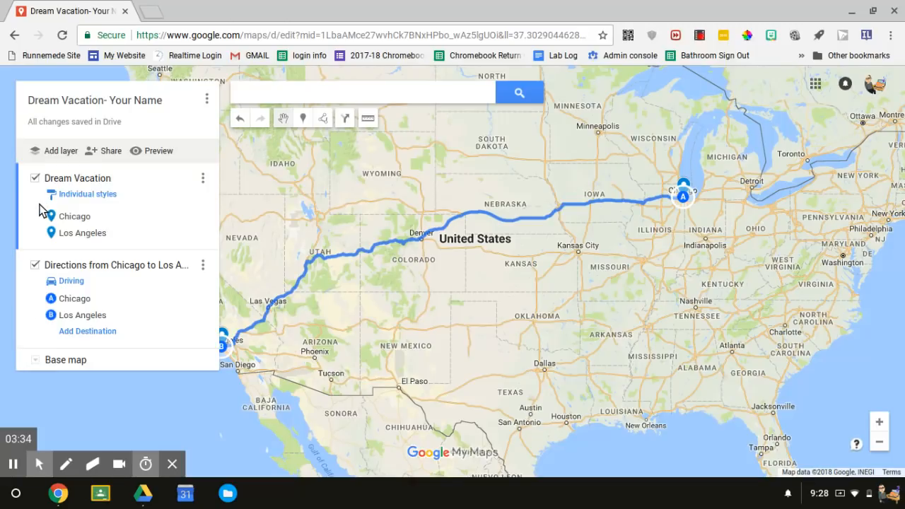
left_click(313, 87)
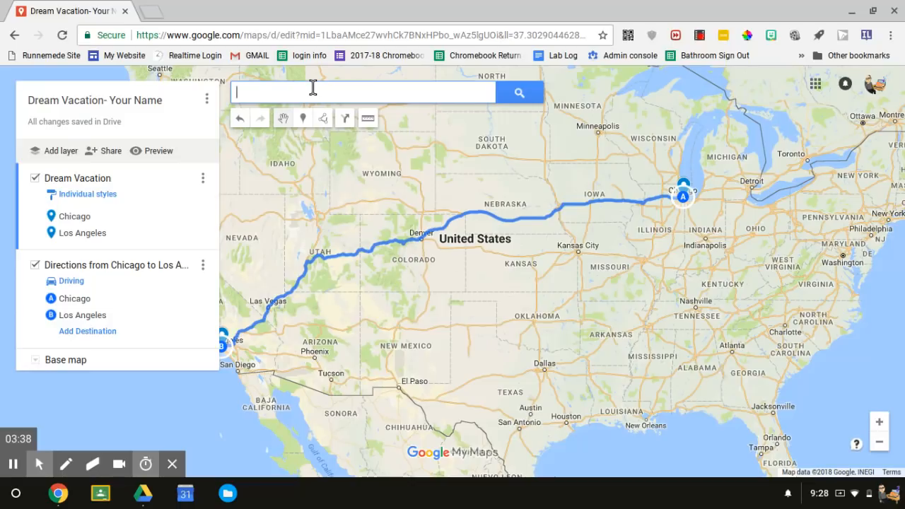
type("New ")
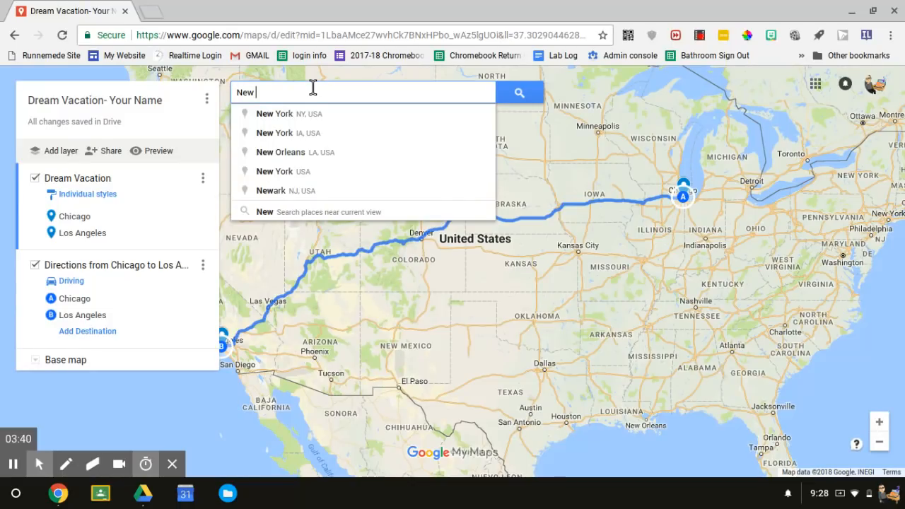
type("Orl")
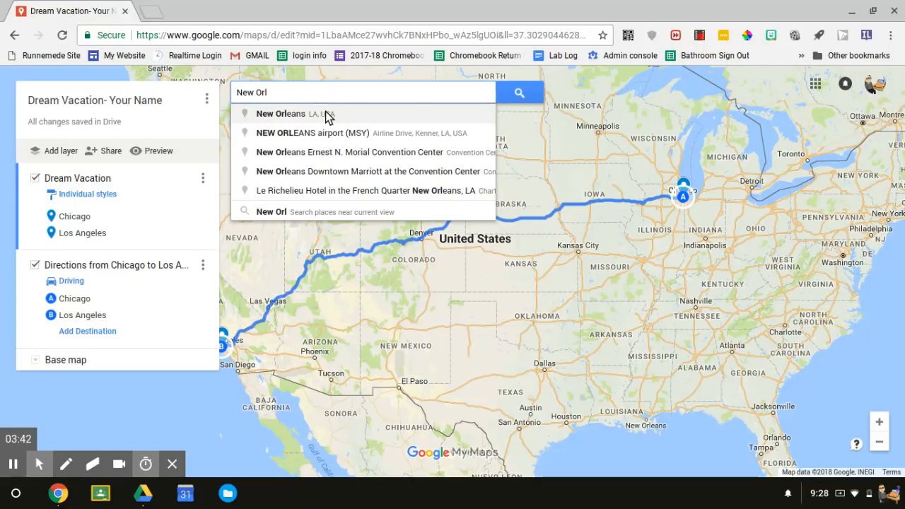
left_click(326, 116)
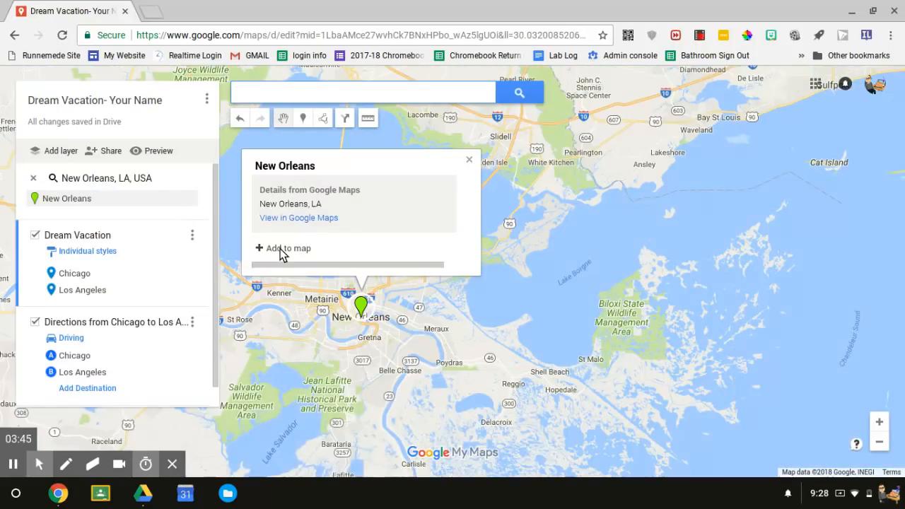
left_click(283, 249)
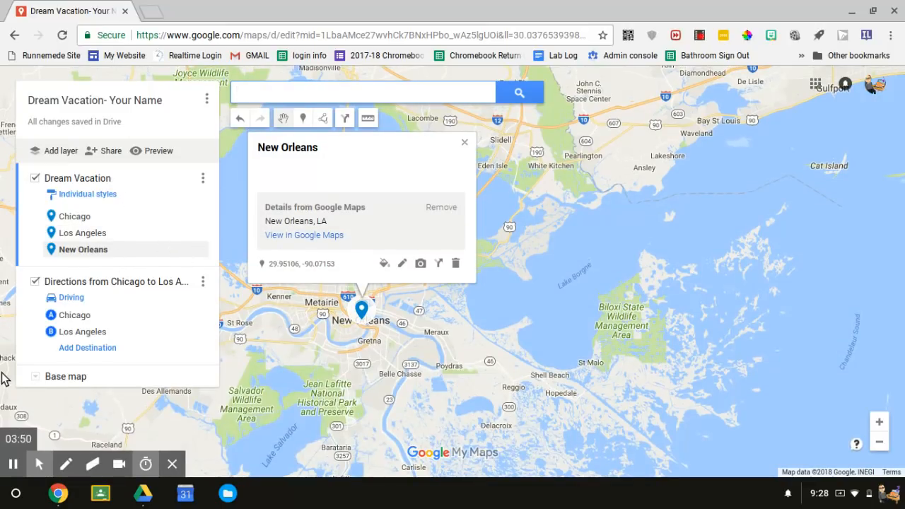
Try to add Austin, TX, USA to the map with the directions layer selected, and close the place's details.
left_click(29, 325)
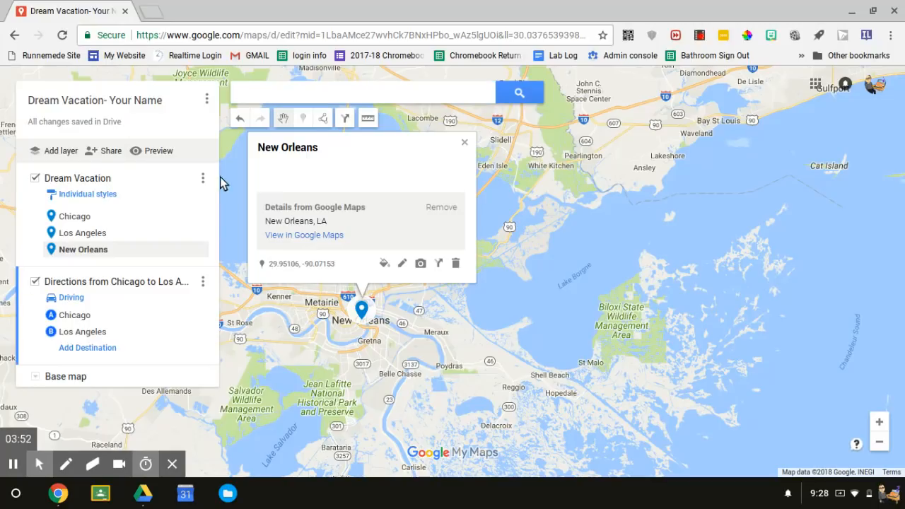
left_click(310, 91)
type("austin")
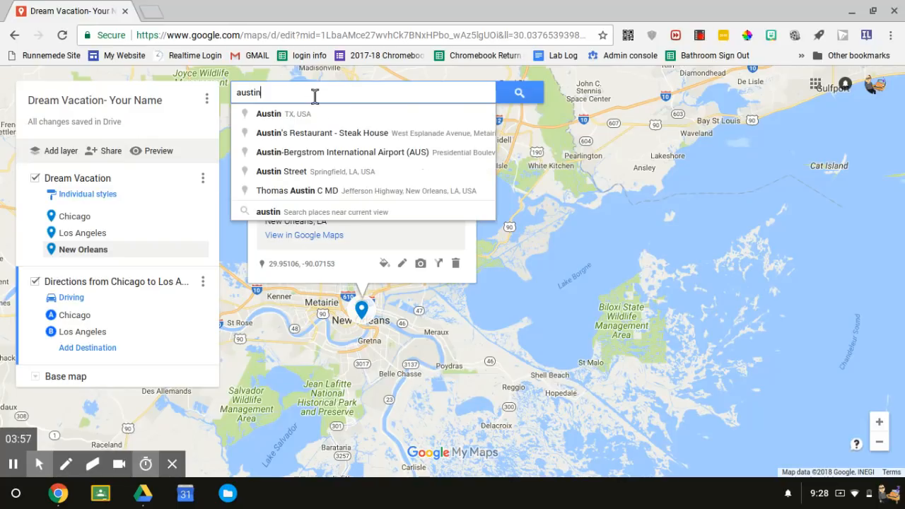
left_click(318, 109)
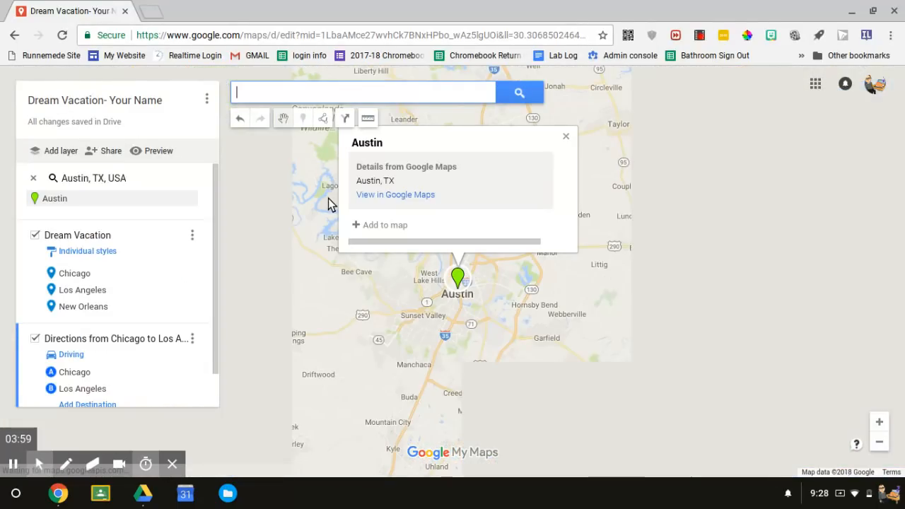
left_click(383, 226)
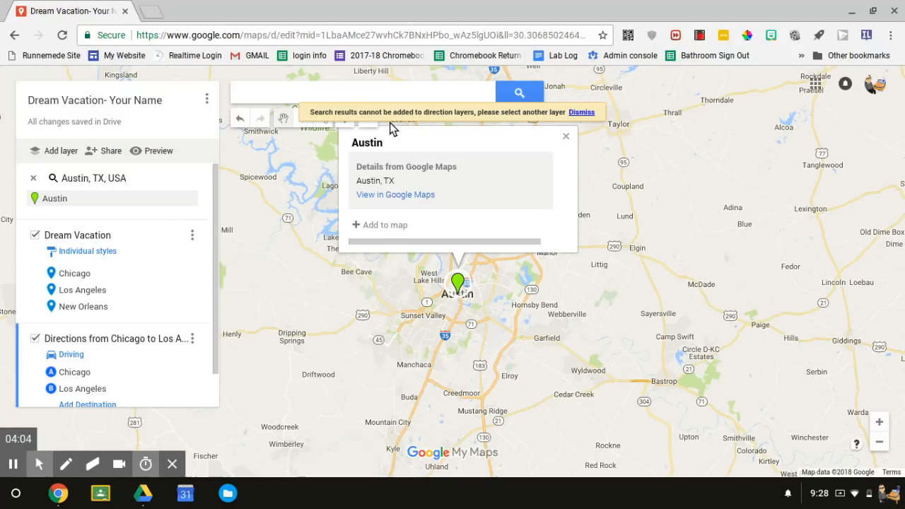
left_click(21, 280)
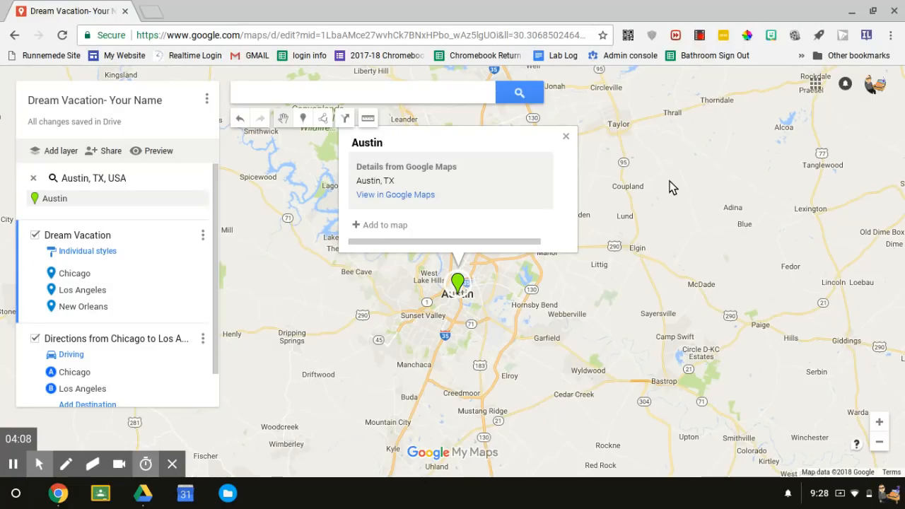
left_click(566, 138)
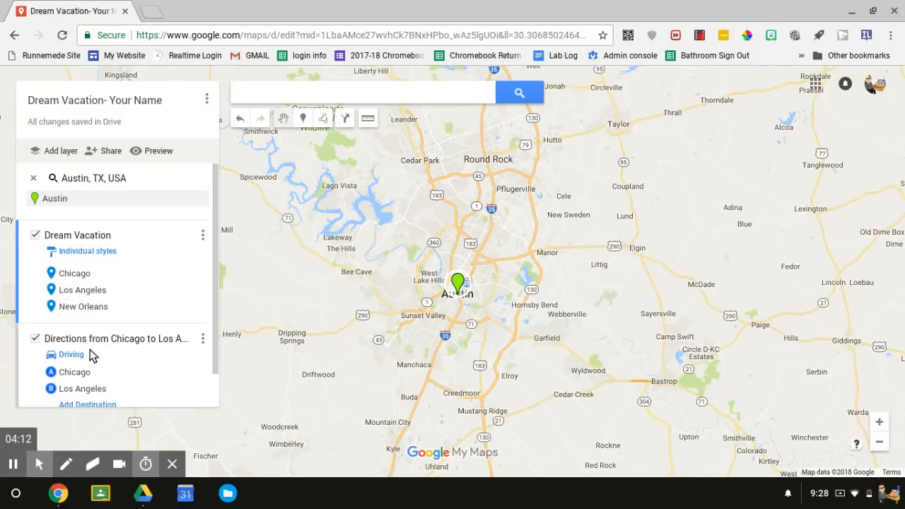
Add New Orleans from the Dream Vacation layer as the third destination of the driving route and view its marker.
scroll(89, 354, "down", 1)
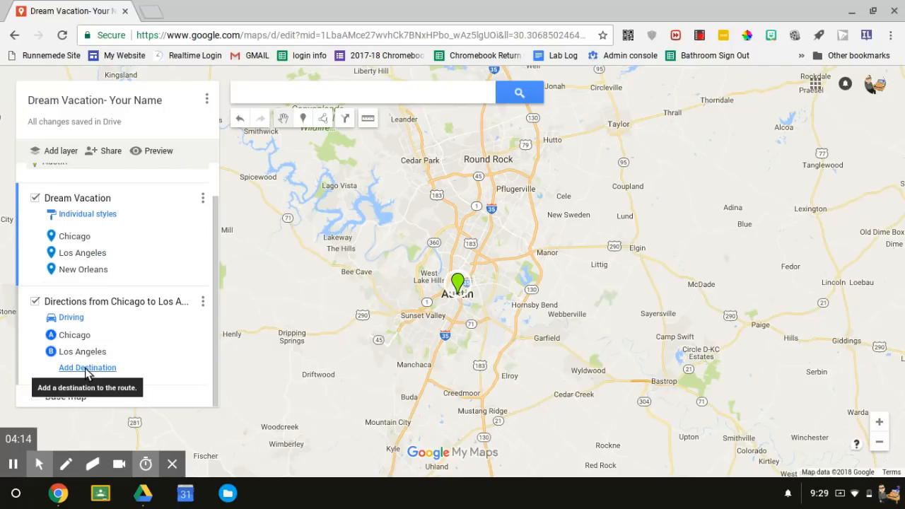
left_click(87, 370)
type("New")
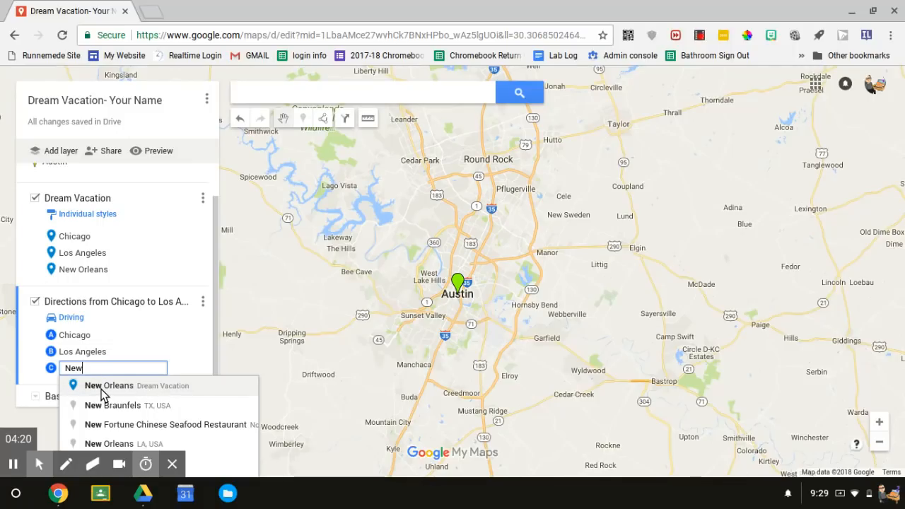
left_click(78, 387)
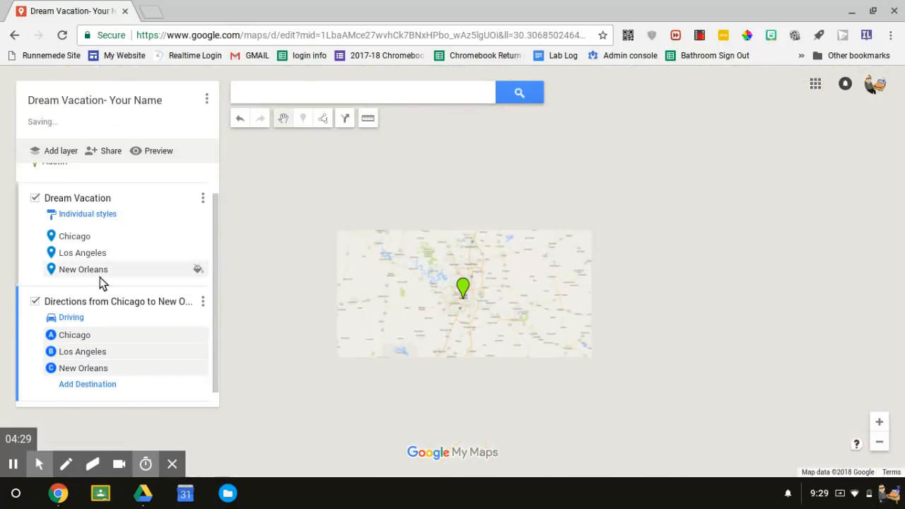
left_click(81, 271)
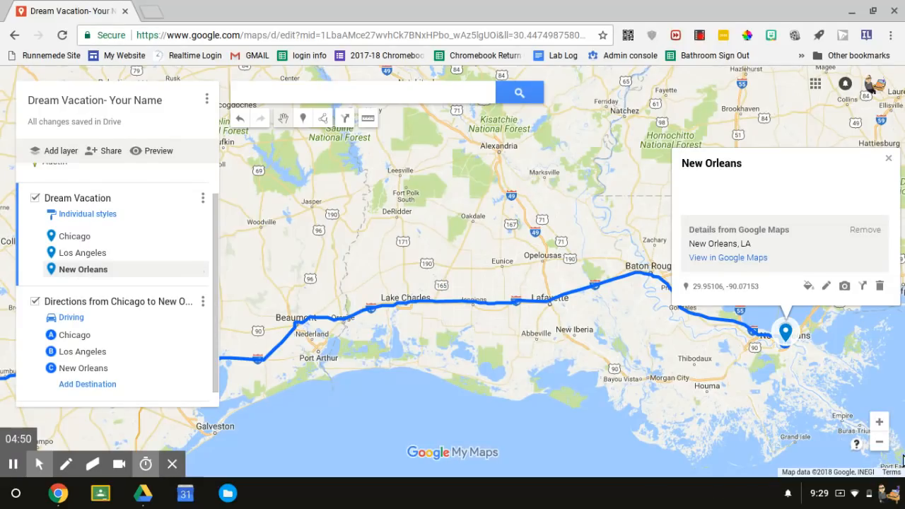
left_click(847, 494)
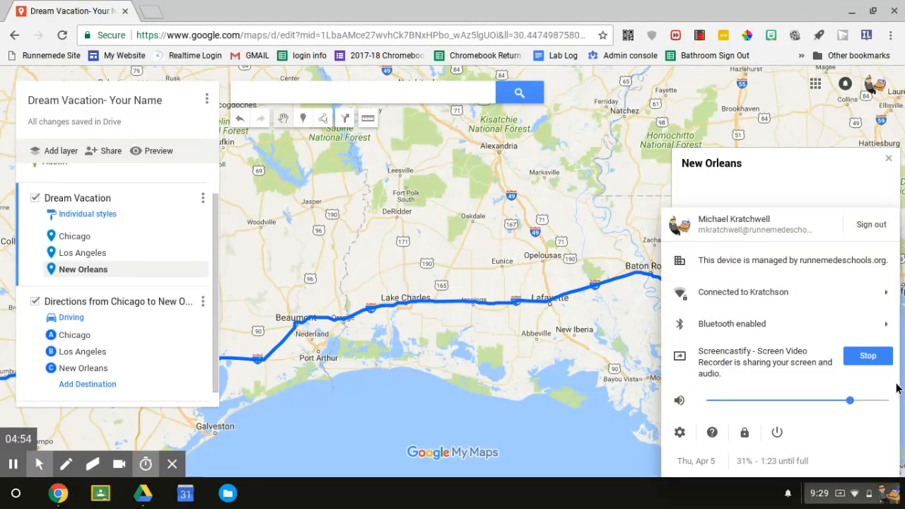